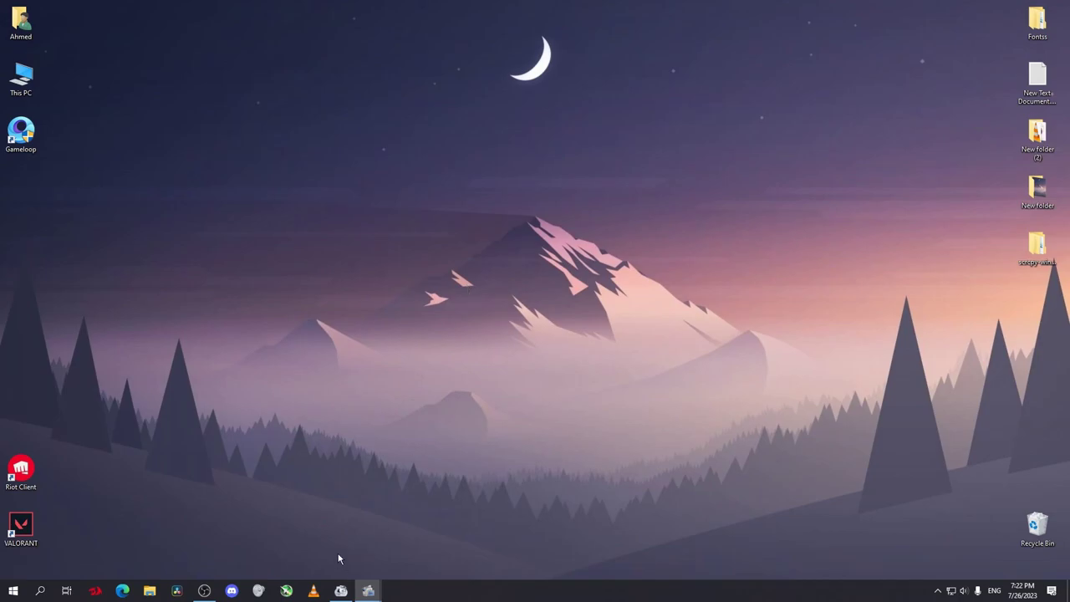
# Step: Restore the OBS Studio window from the taskbar and move it slightly left
pyautogui.click(204, 590)
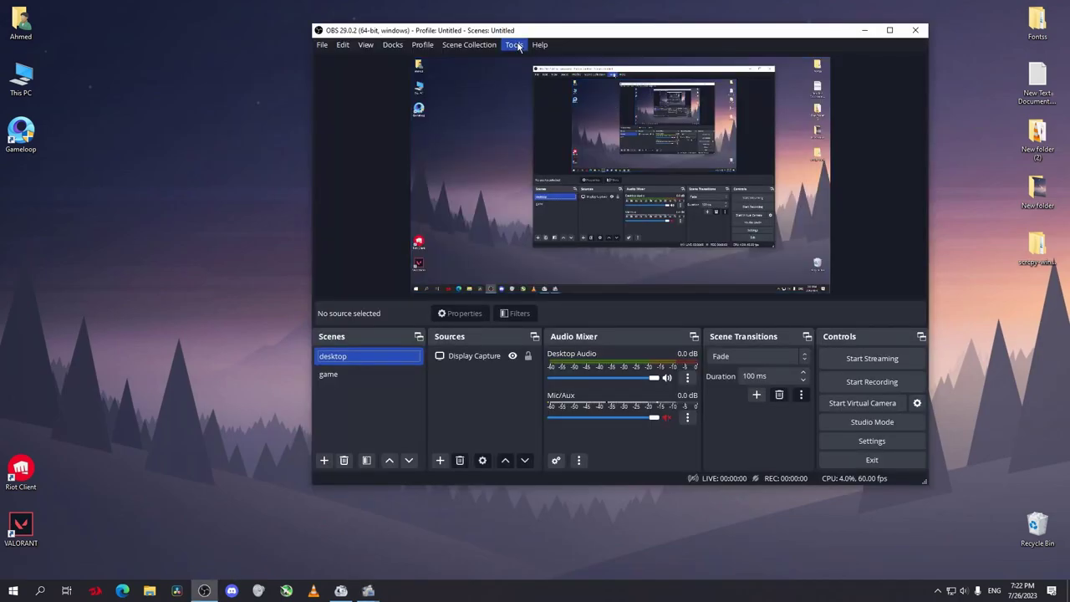
pyautogui.moveTo(566, 41); pyautogui.dragTo(456, 43)
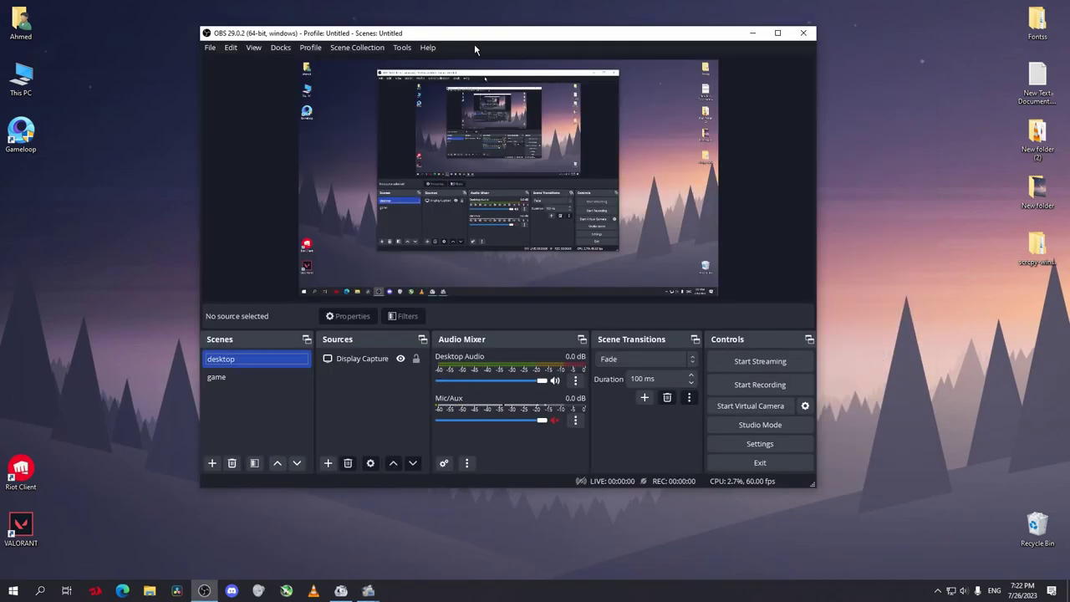
pyautogui.click(402, 47)
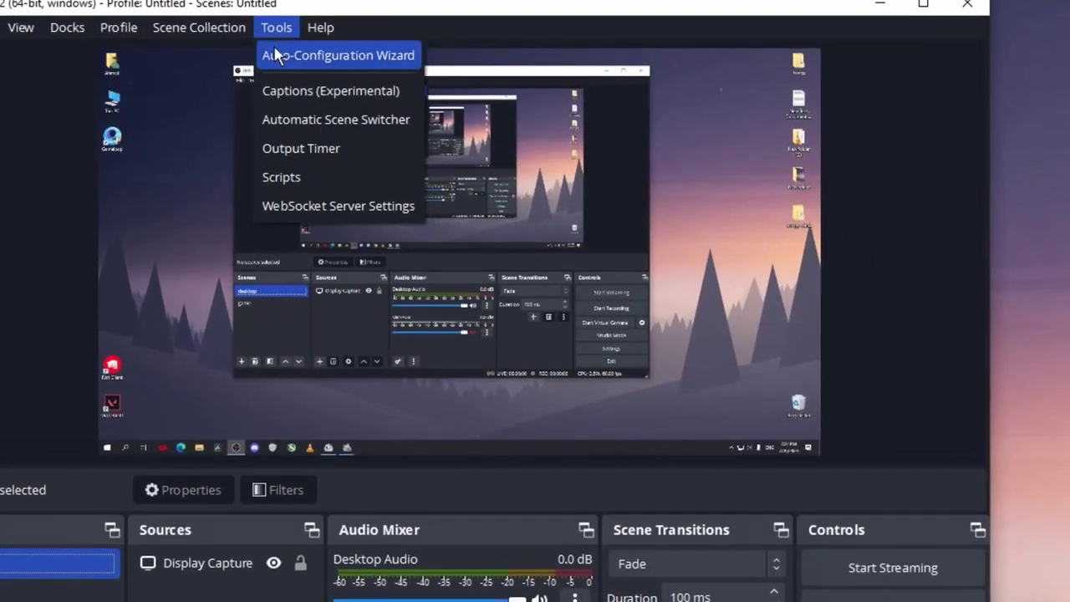
pyautogui.click(276, 56)
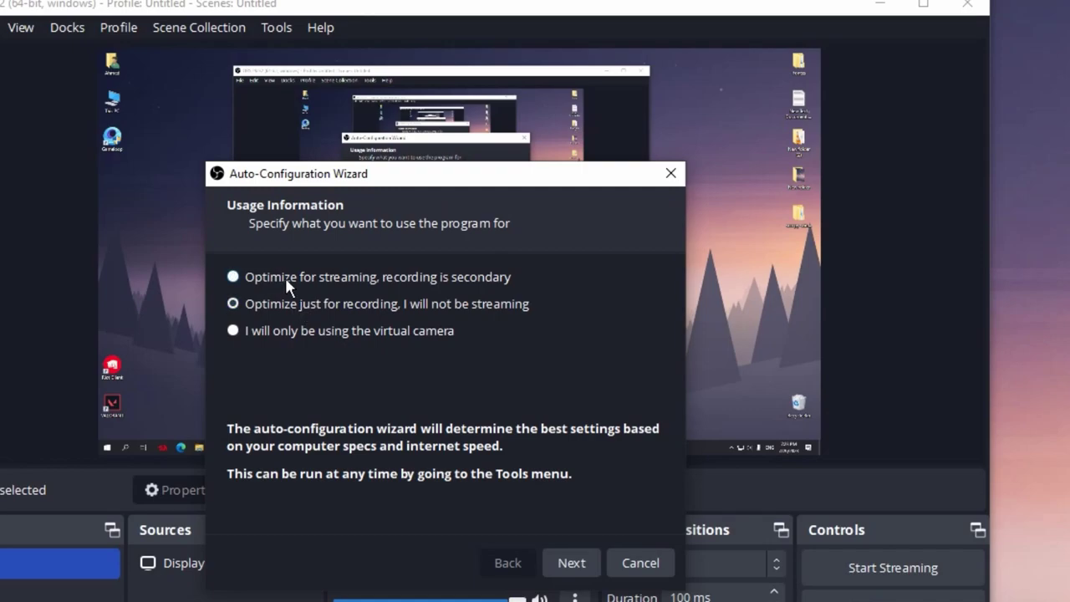
pyautogui.click(276, 305)
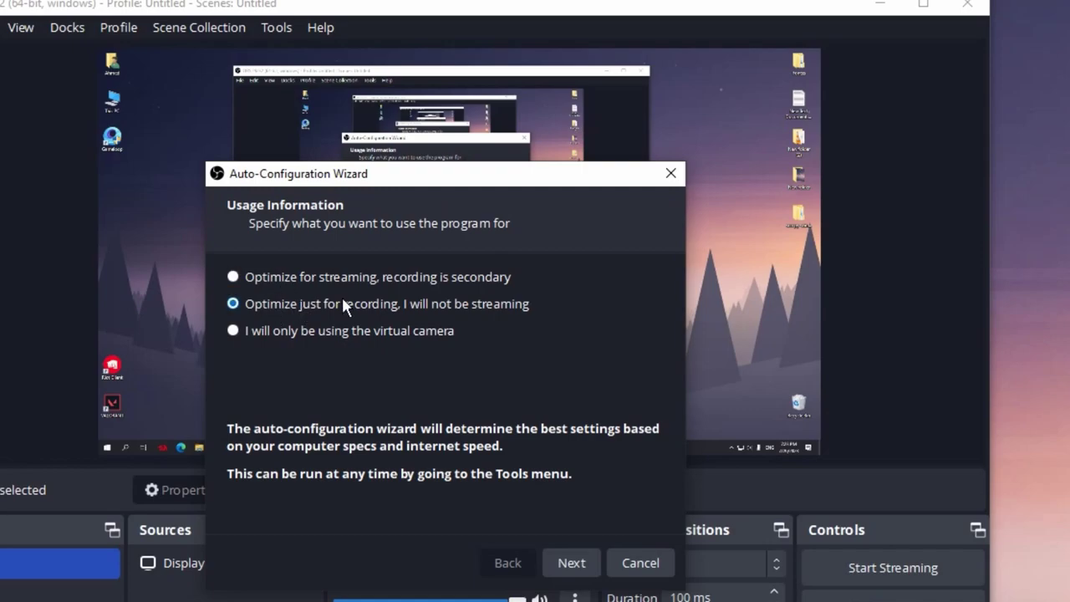
pyautogui.click(572, 562)
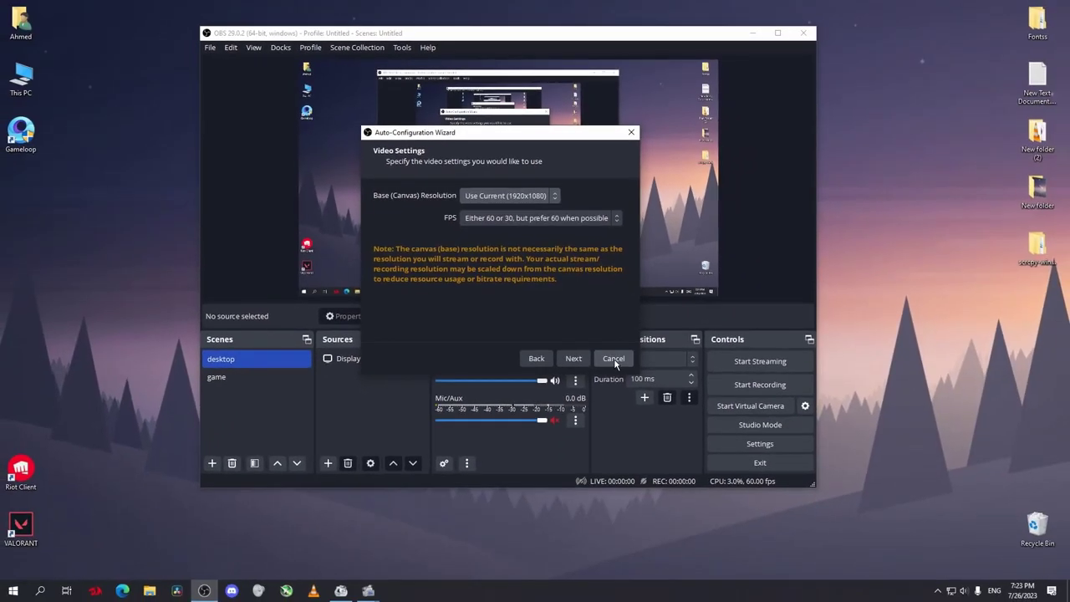
pyautogui.click(614, 360)
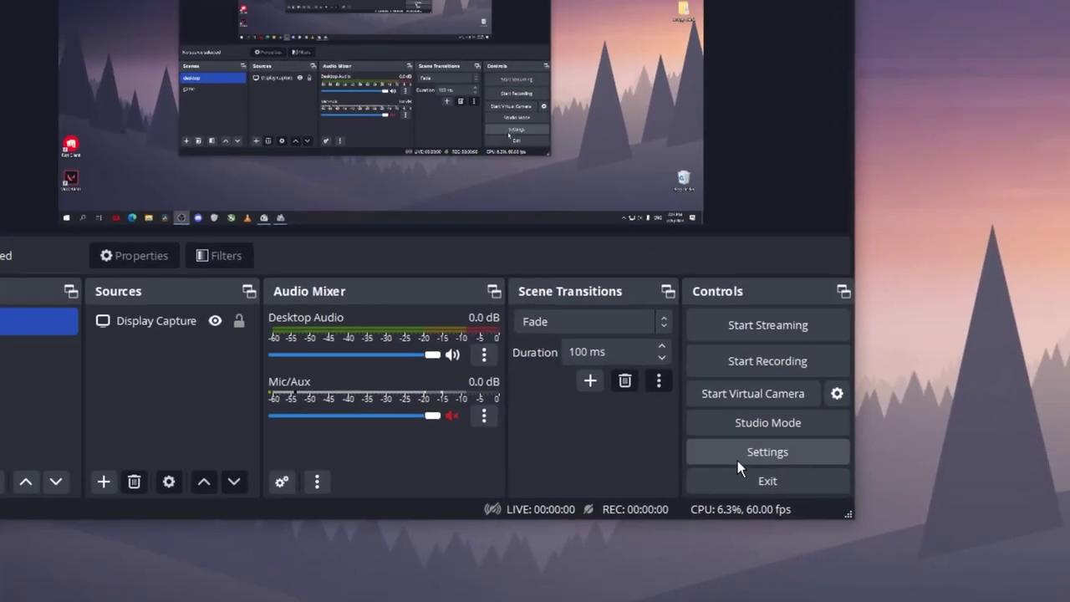
# Step: In Settings > General, untick 'Automatically check for updates on startup'
pyautogui.click(759, 445)
pyautogui.click(184, 195)
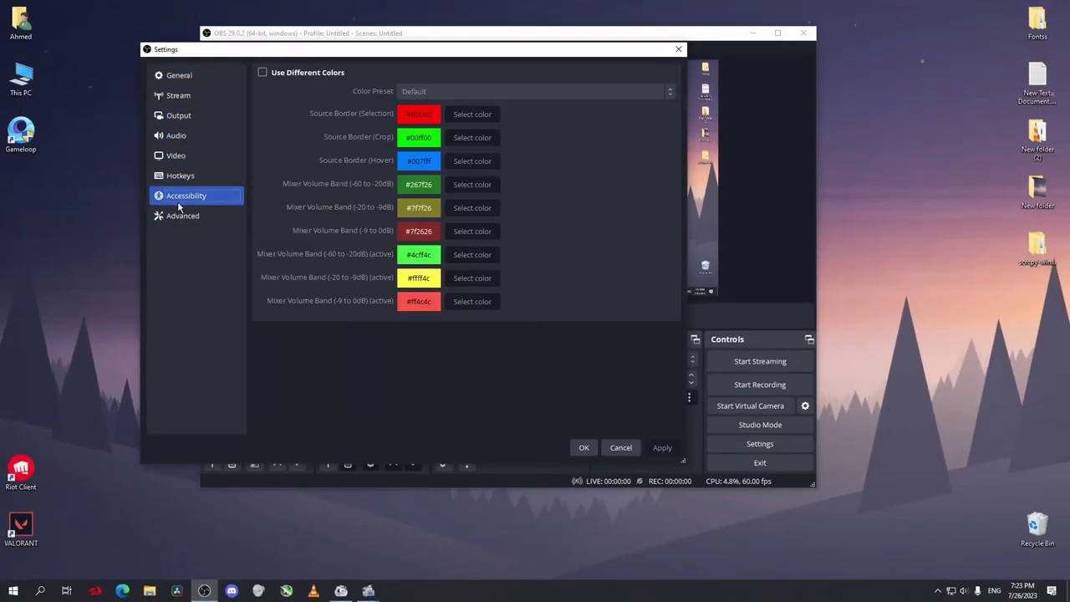
pyautogui.click(188, 74)
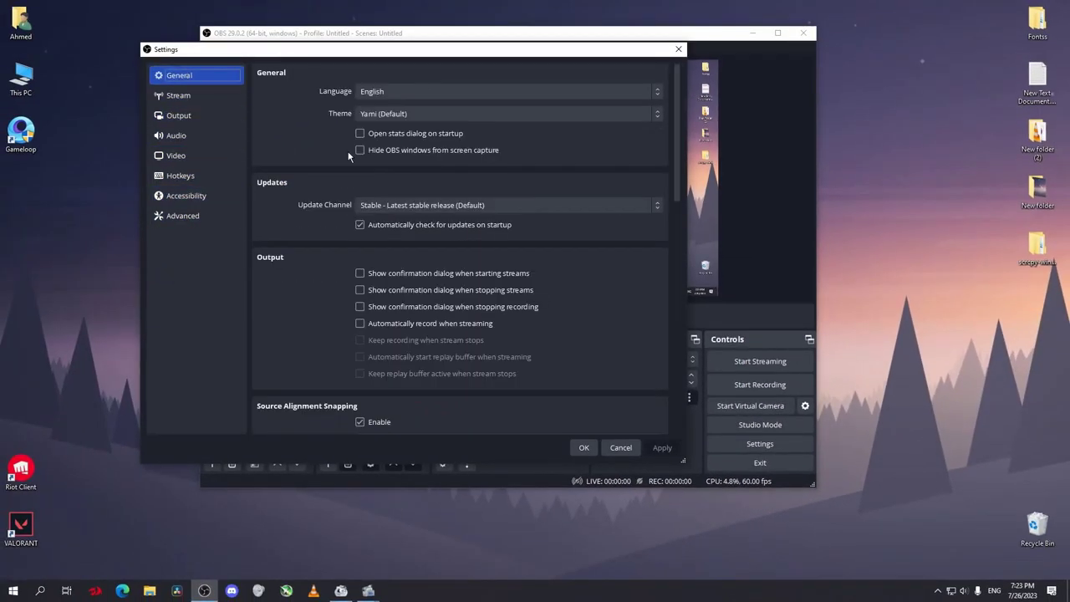
pyautogui.click(359, 225)
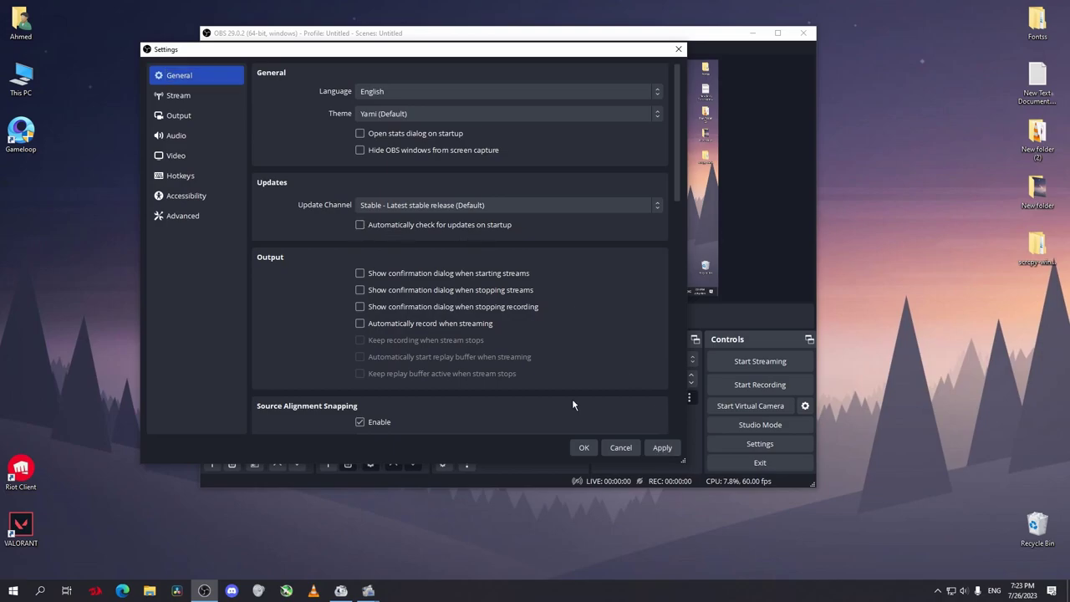
# Step: On the Output page, try Advanced output mode and leave it on Simple
pyautogui.click(201, 117)
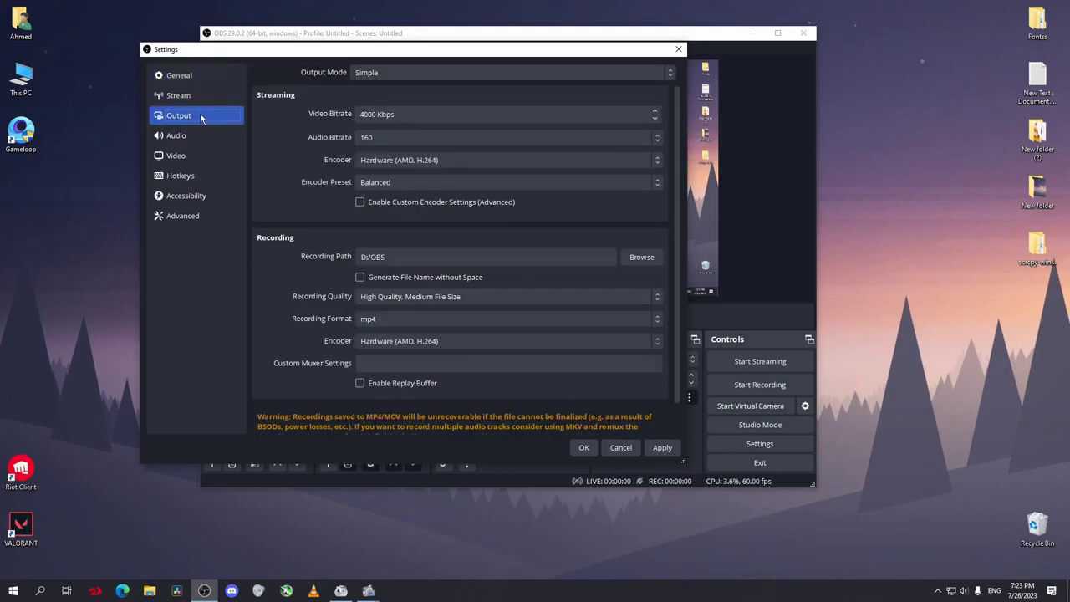
pyautogui.click(384, 73)
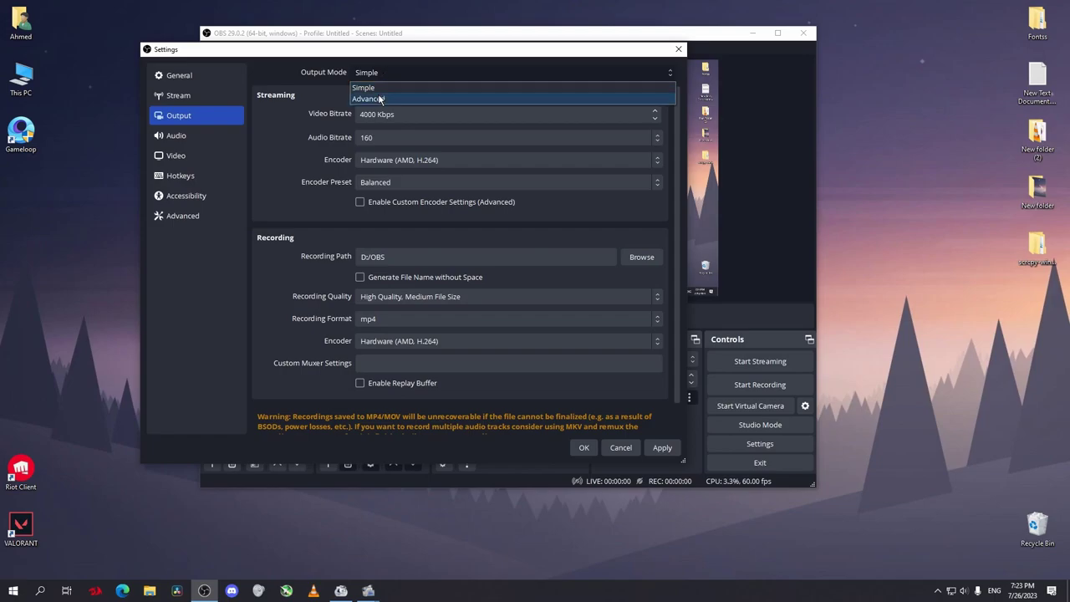
pyautogui.click(381, 100)
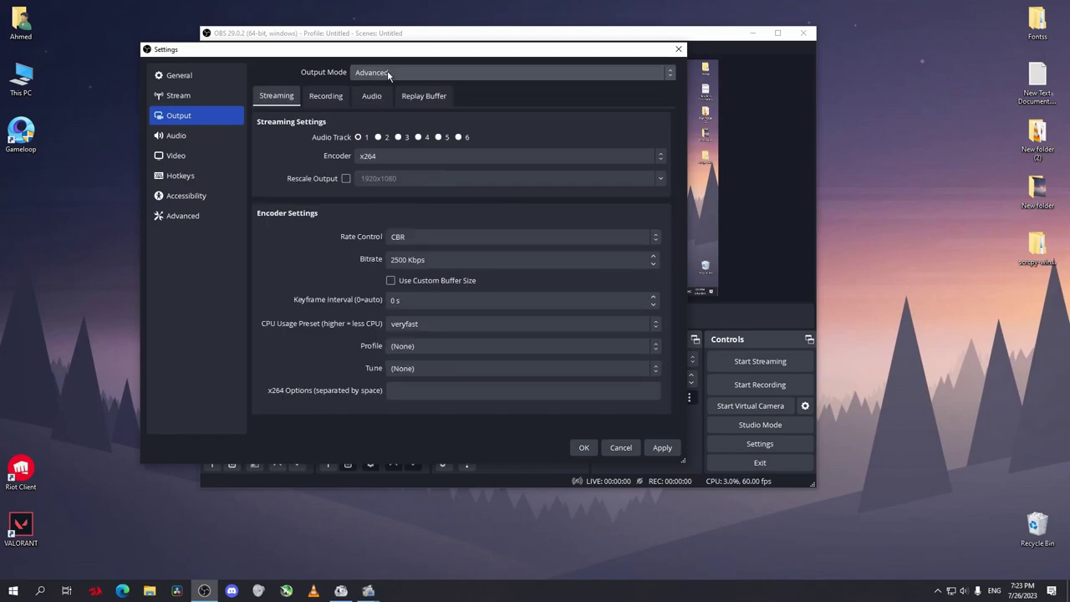
pyautogui.click(387, 73)
pyautogui.click(417, 73)
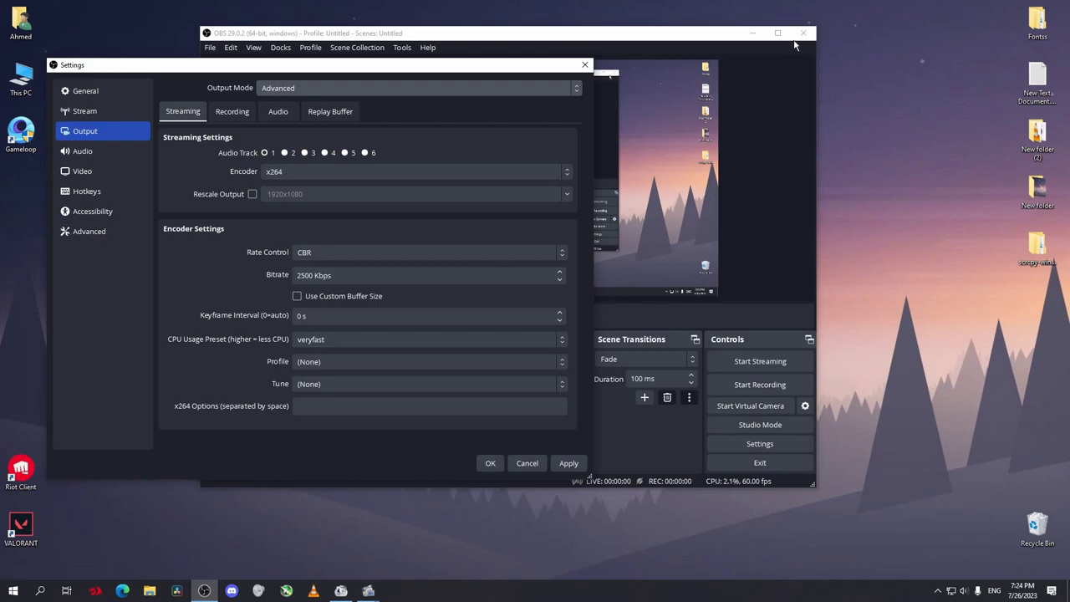
pyautogui.moveTo(324, 65); pyautogui.dragTo(415, 62)
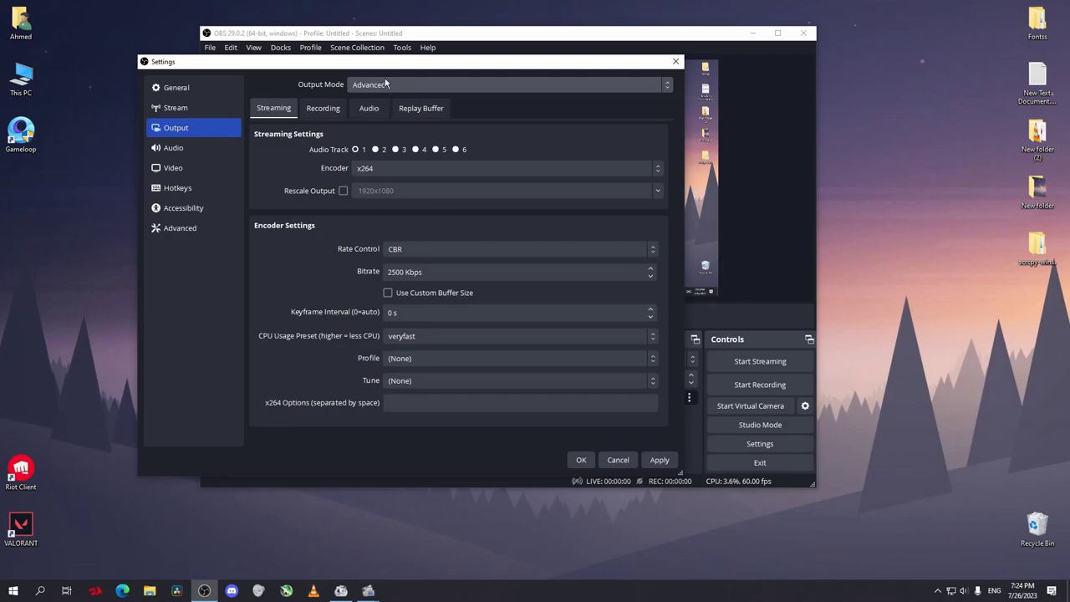
pyautogui.scroll(1, 385, 83)
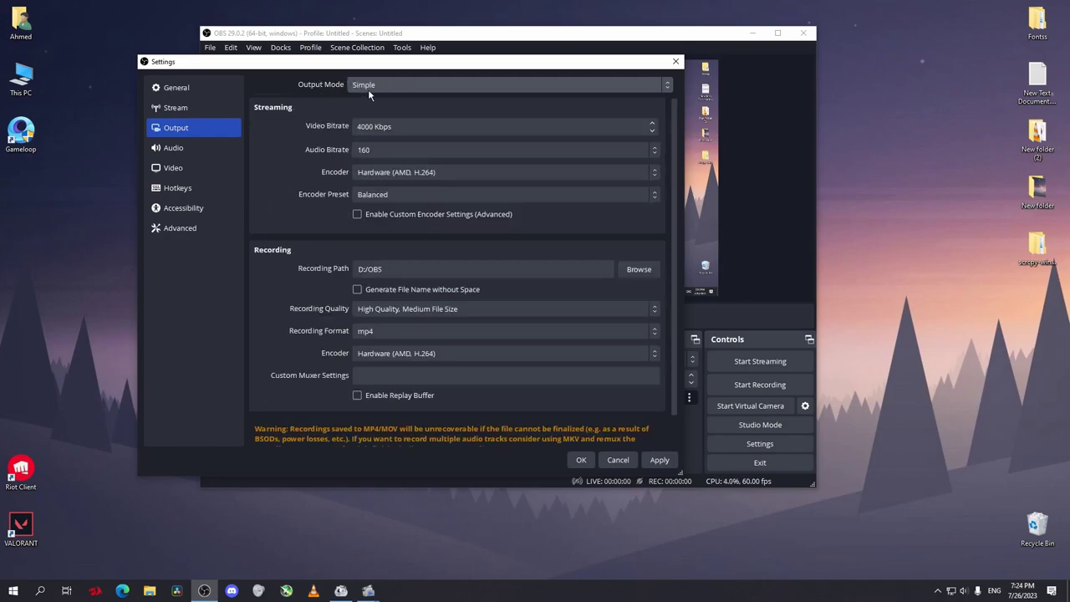
pyautogui.scroll(-1, 354, 102)
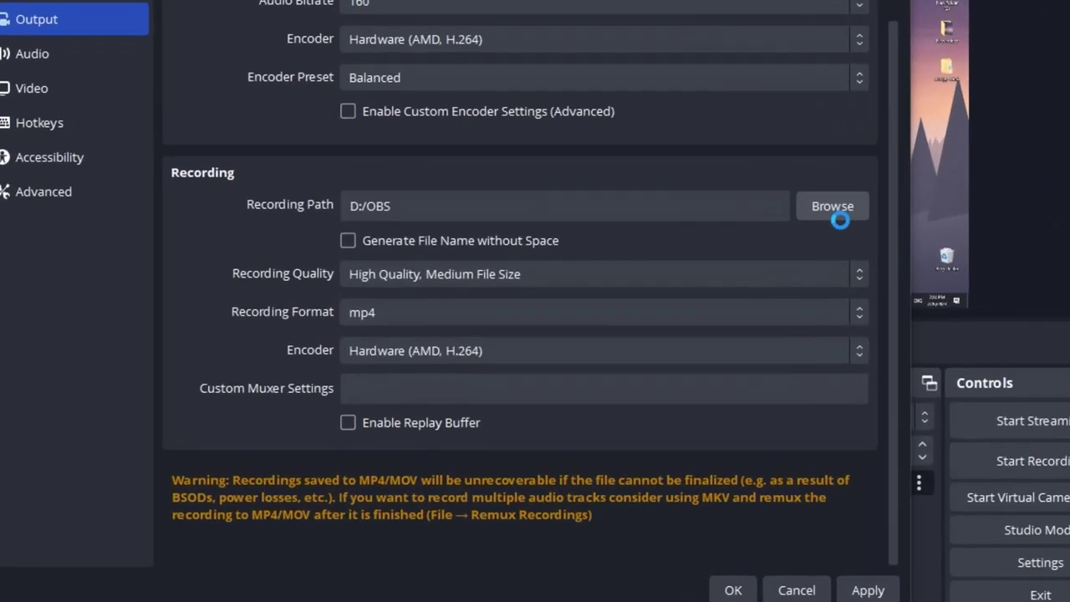
# Step: Set the Recording Path to the OBS folder on drive D (D:/OBS)
pyautogui.click(639, 236)
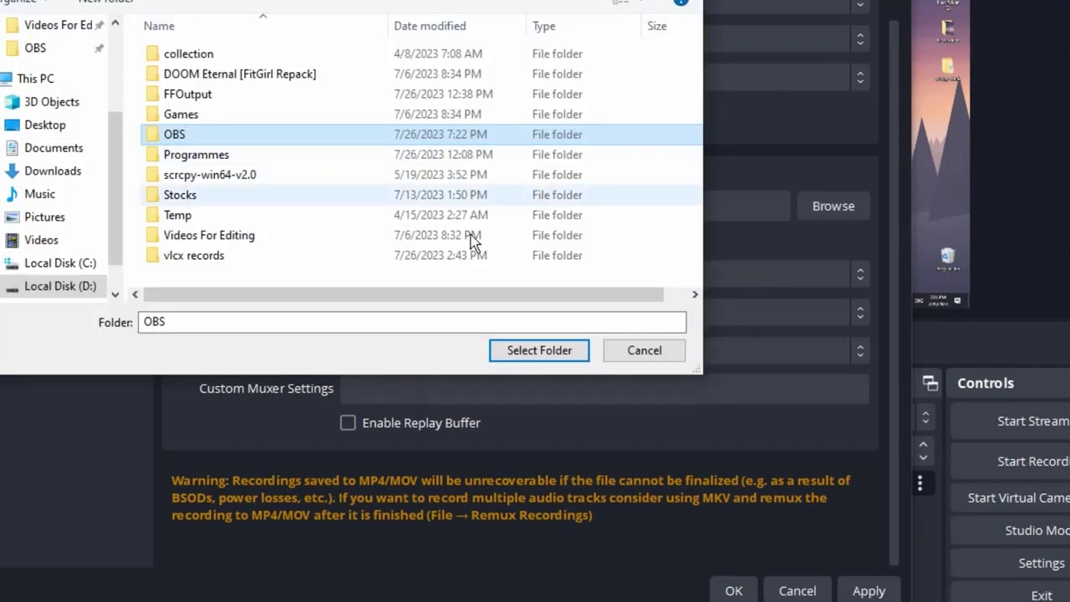
pyautogui.click(554, 353)
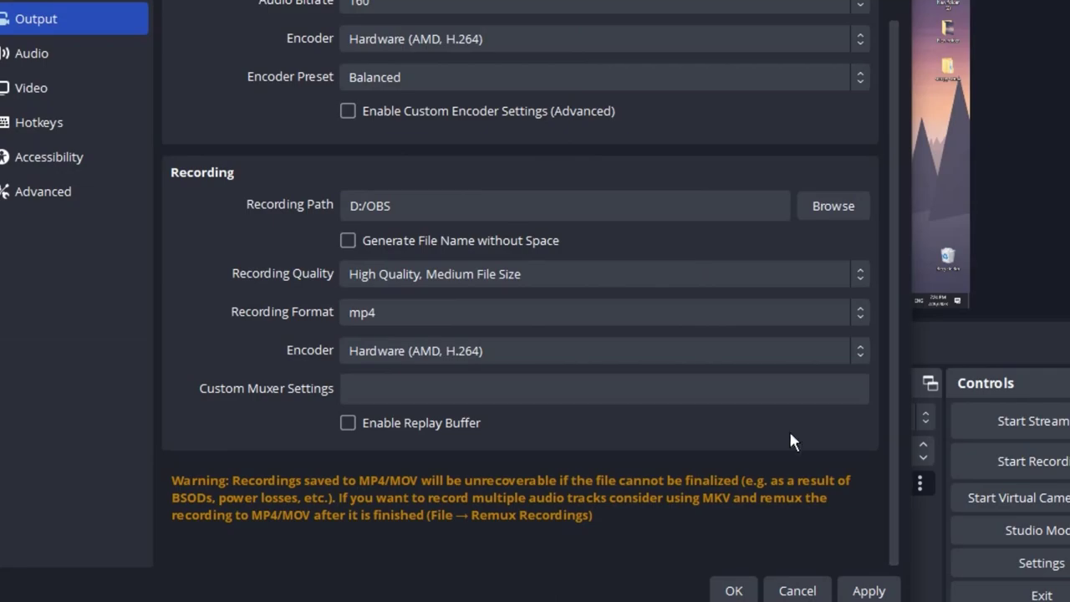
# Step: Keep Recording Quality at High Quality, Medium File Size and change Recording Format to mkv
pyautogui.click(356, 278)
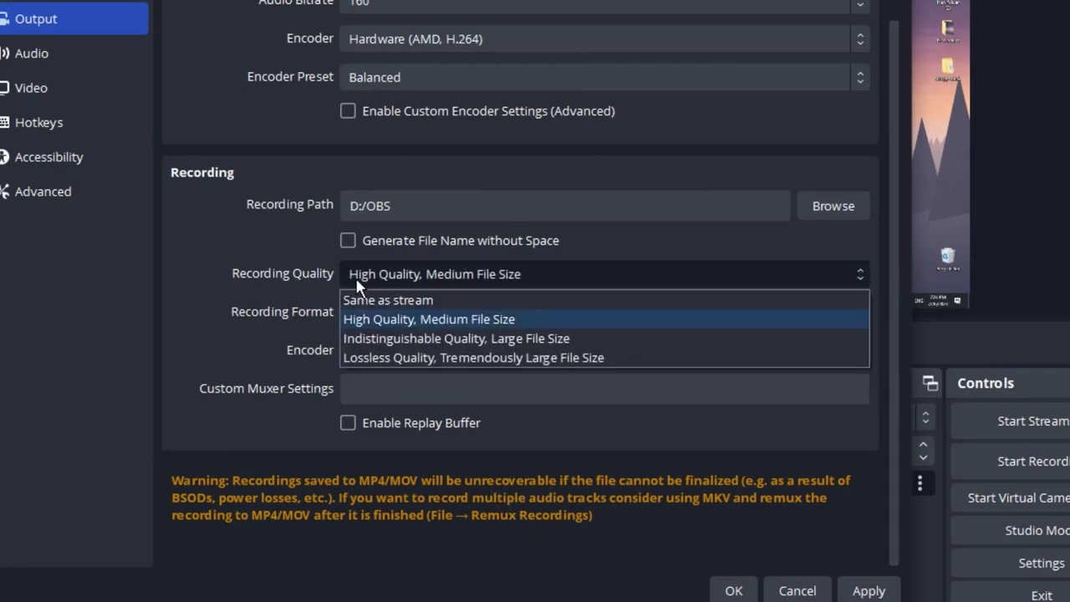
pyautogui.click(422, 322)
pyautogui.click(466, 318)
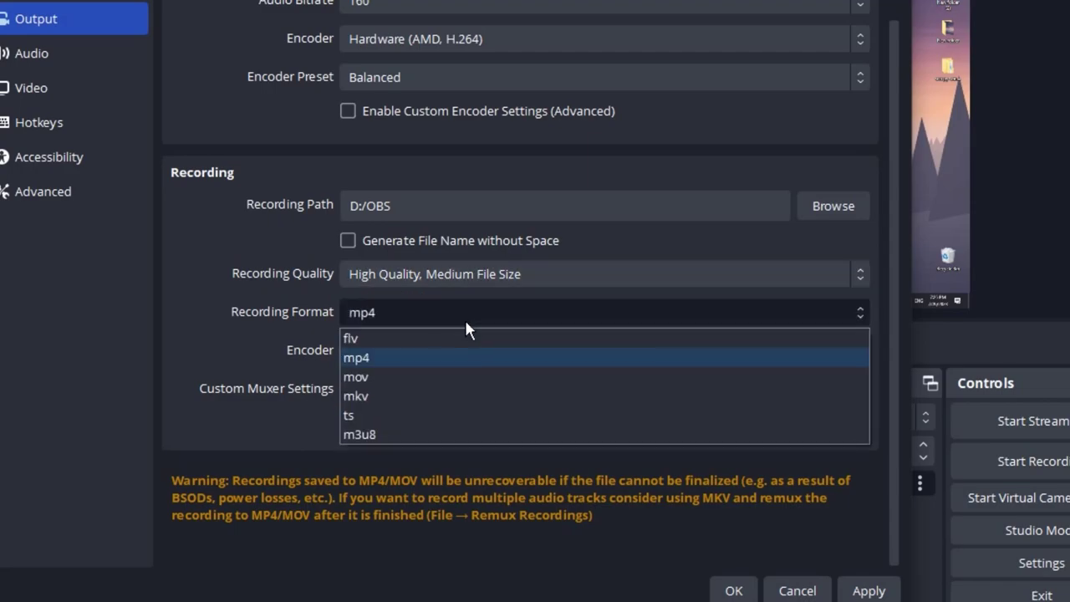
pyautogui.click(366, 395)
pyautogui.click(414, 366)
pyautogui.click(414, 365)
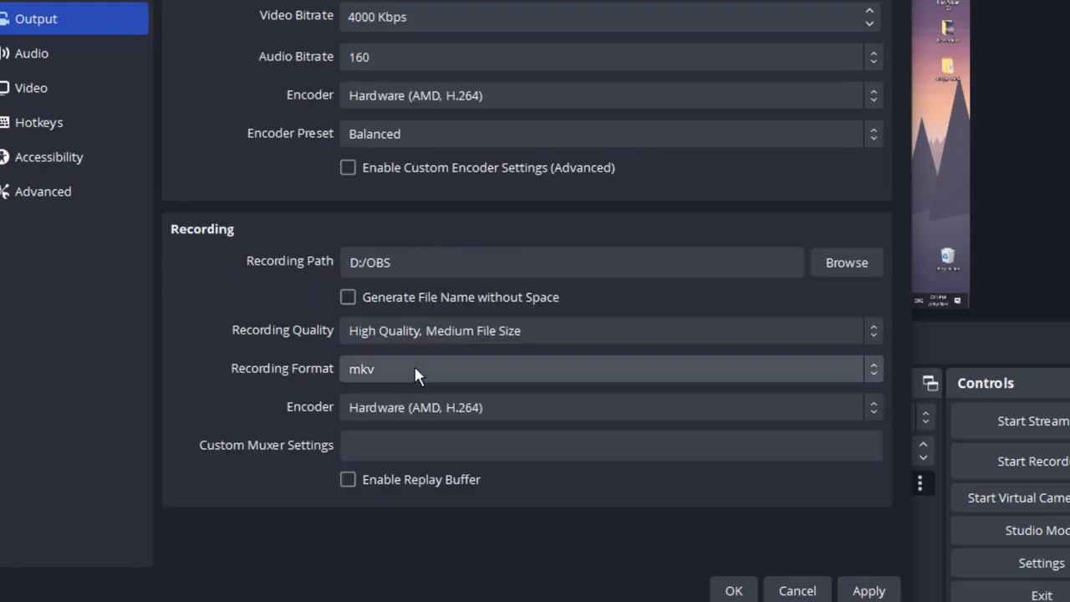
pyautogui.moveTo(641, 2); pyautogui.dragTo(520, 1)
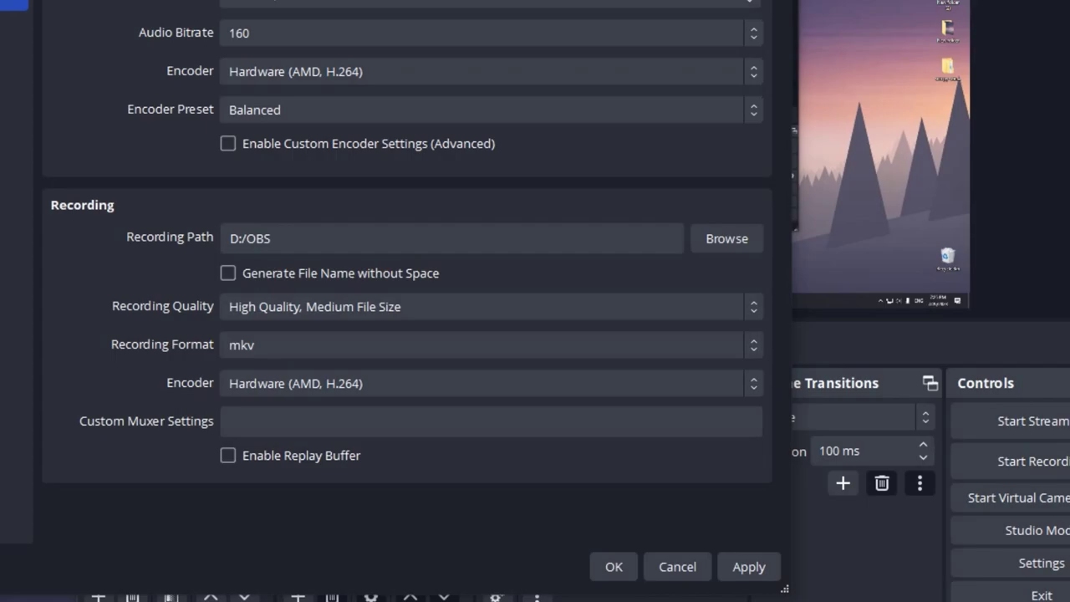
pyautogui.moveTo(521, 1)
pyautogui.mouseDown()
pyautogui.moveTo(775, 4)
pyautogui.moveTo(512, 15)
pyautogui.mouseUp()
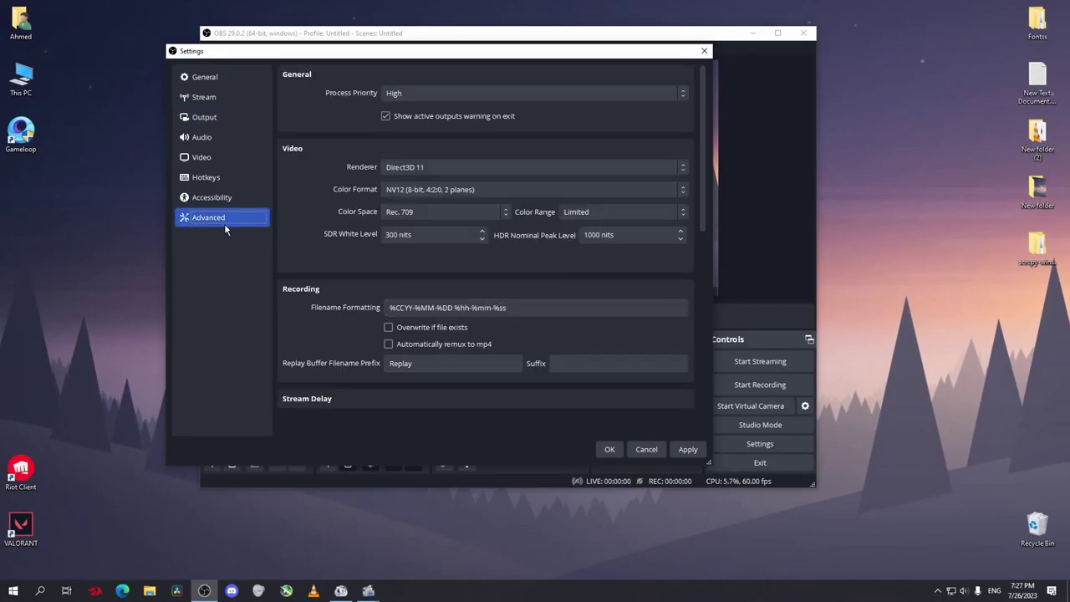
# Step: Enable automatic remuxing of recordings to mp4 in the Advanced settings
pyautogui.click(388, 344)
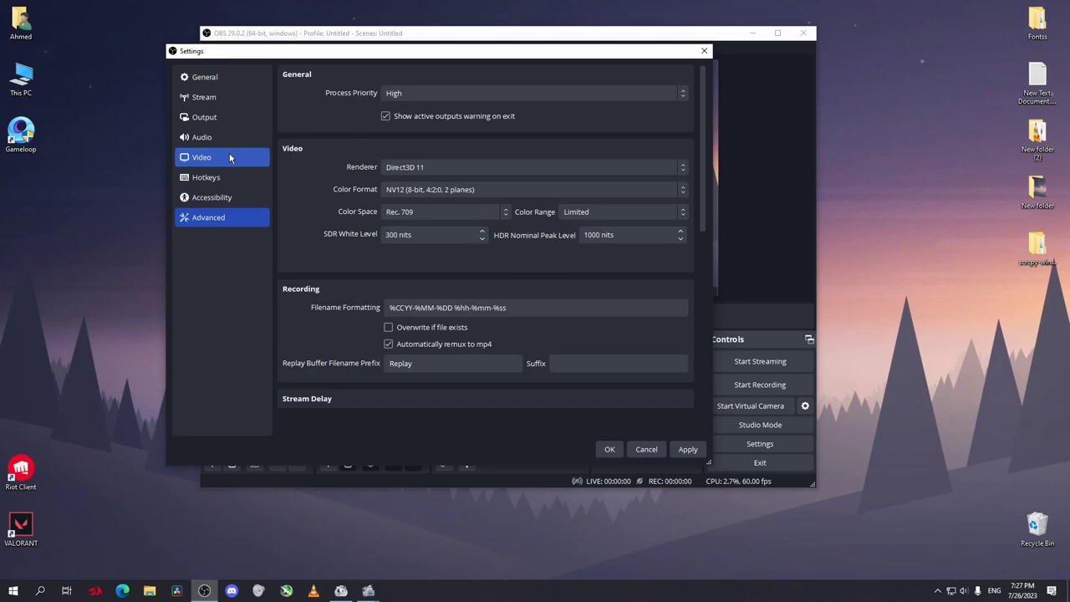
# Step: Set Recording Format back to mp4 on the Output page and open the encoder options
pyautogui.click(201, 117)
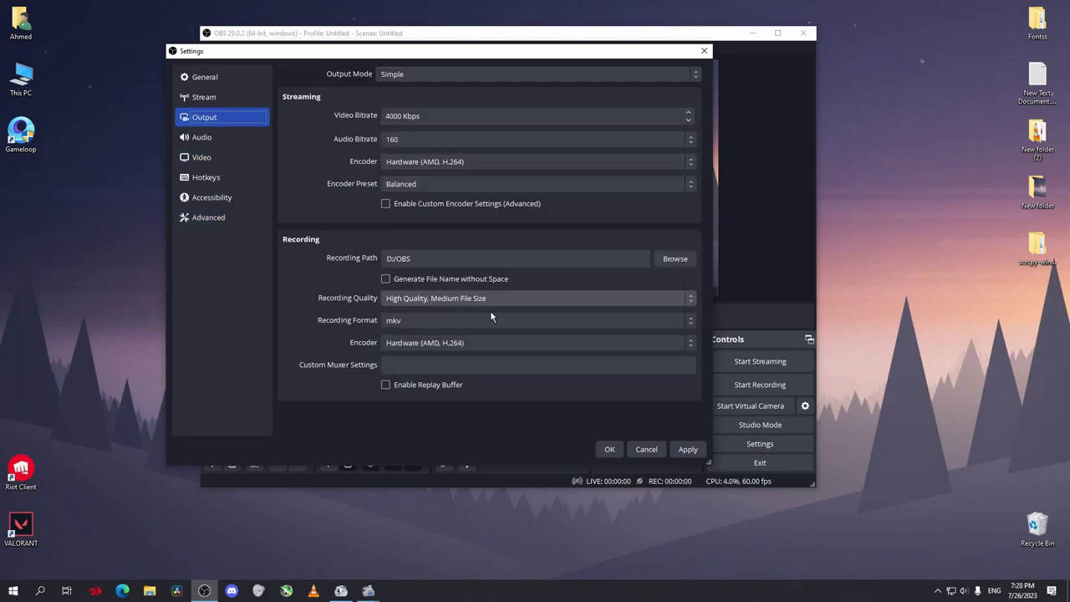
pyautogui.click(455, 323)
pyautogui.click(427, 347)
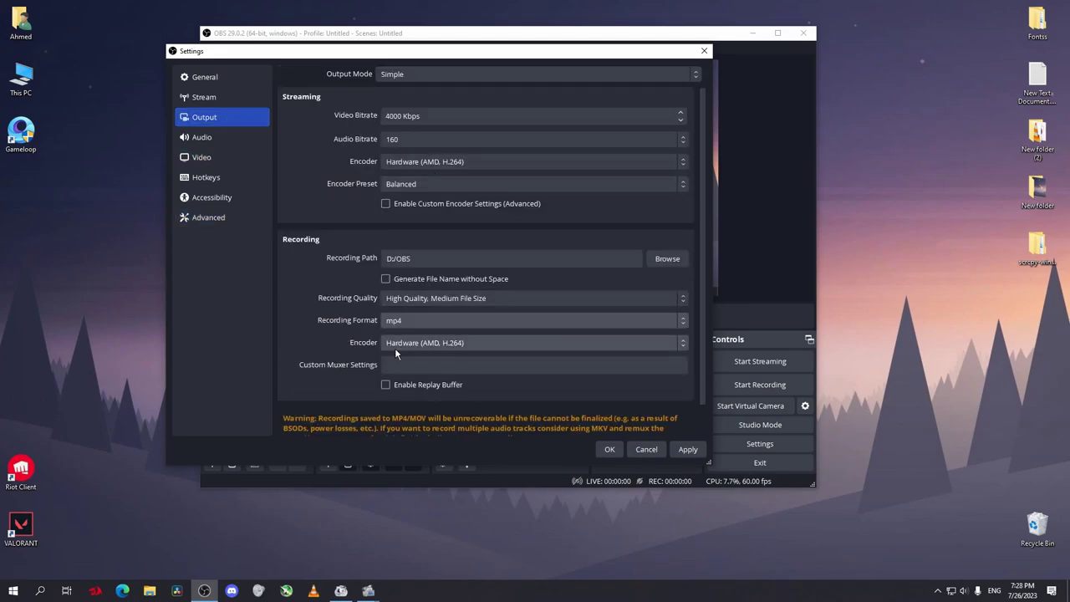
pyautogui.click(415, 345)
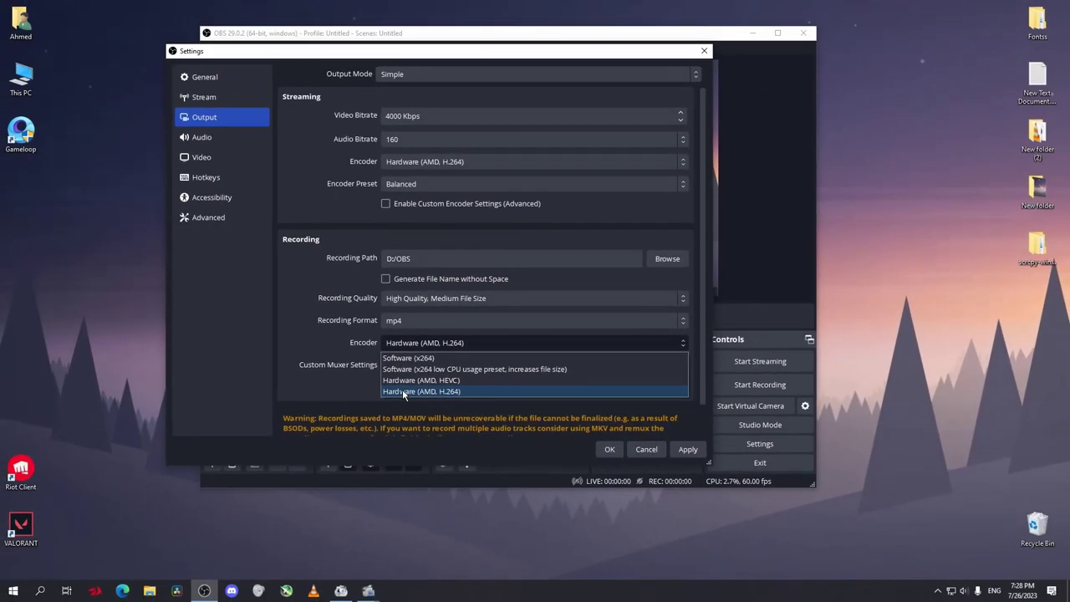
# Step: Keep the Hardware (AMD, H.264) encoder and set Mic/Auxiliary Audio to Microphone (5- USB Audio Device)
pyautogui.click(433, 474)
pyautogui.click(231, 138)
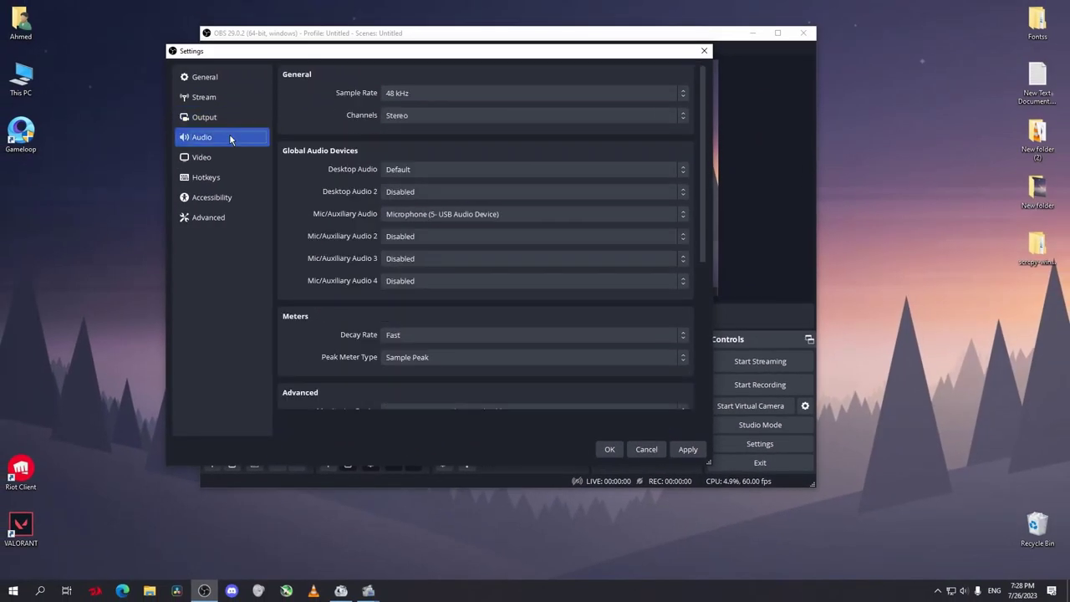
pyautogui.click(424, 214)
pyautogui.click(424, 240)
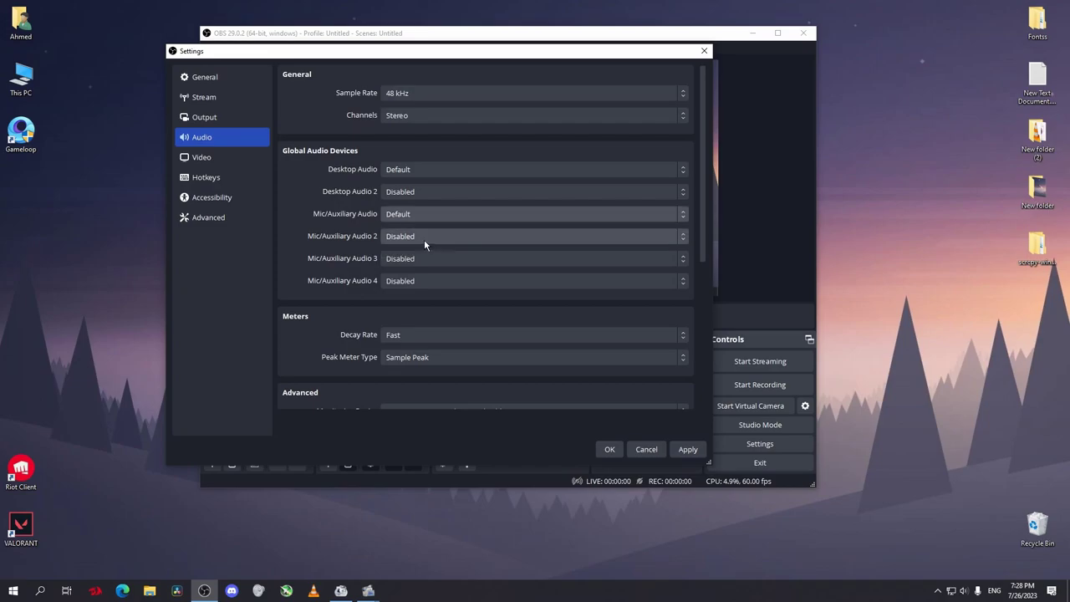
pyautogui.click(429, 216)
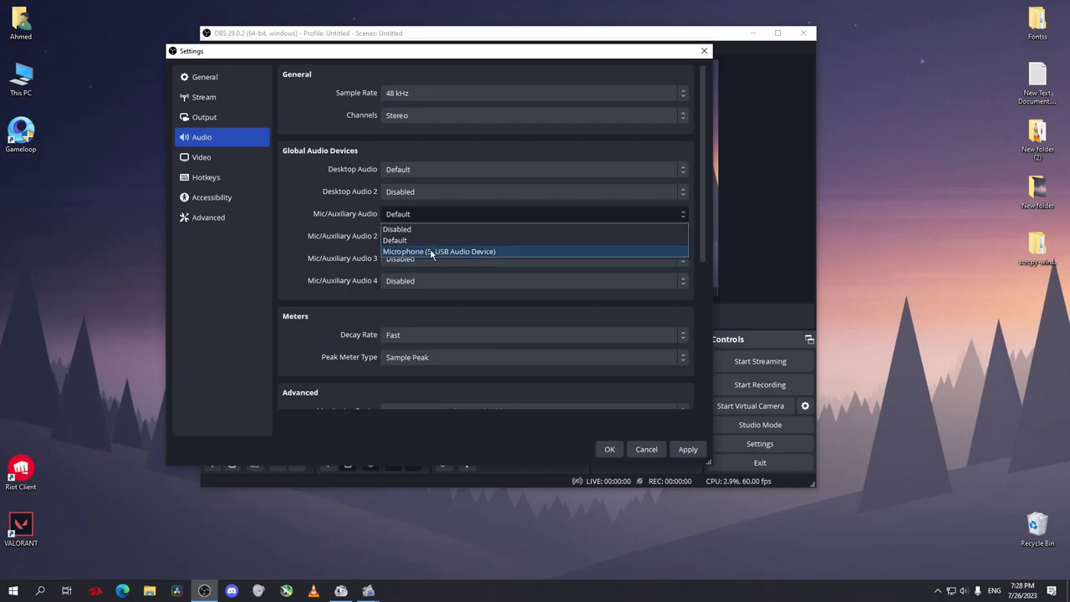
pyautogui.click(432, 252)
pyautogui.click(230, 158)
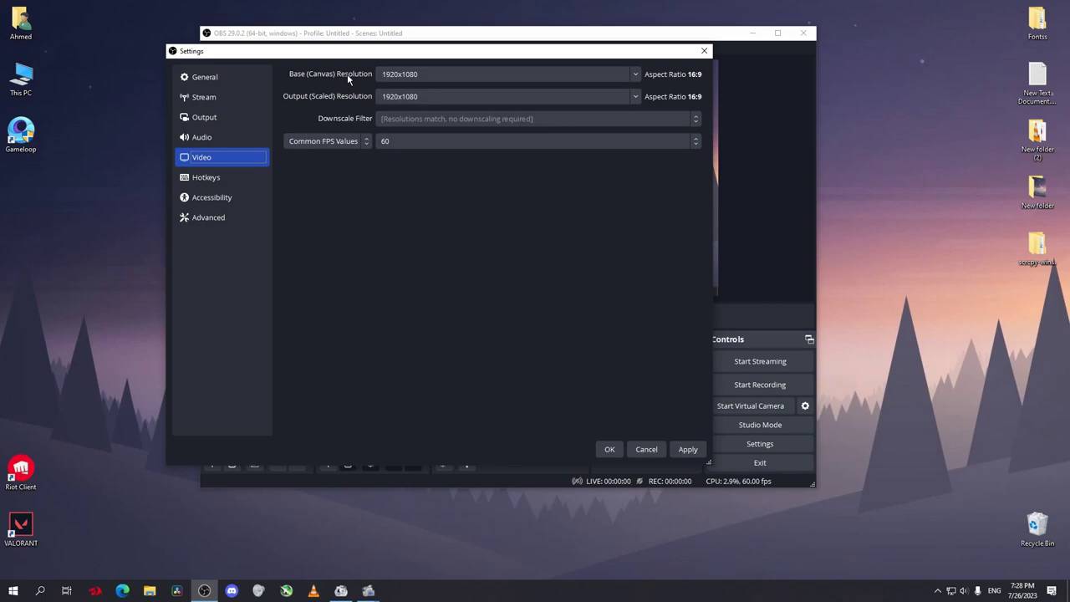
# Step: Apply a 1280x720 base canvas, reposition the Display Capture in the preview, and reopen Video settings
pyautogui.click(636, 74)
pyautogui.click(635, 76)
pyautogui.moveTo(563, 53); pyautogui.dragTo(792, 169)
pyautogui.click(856, 192)
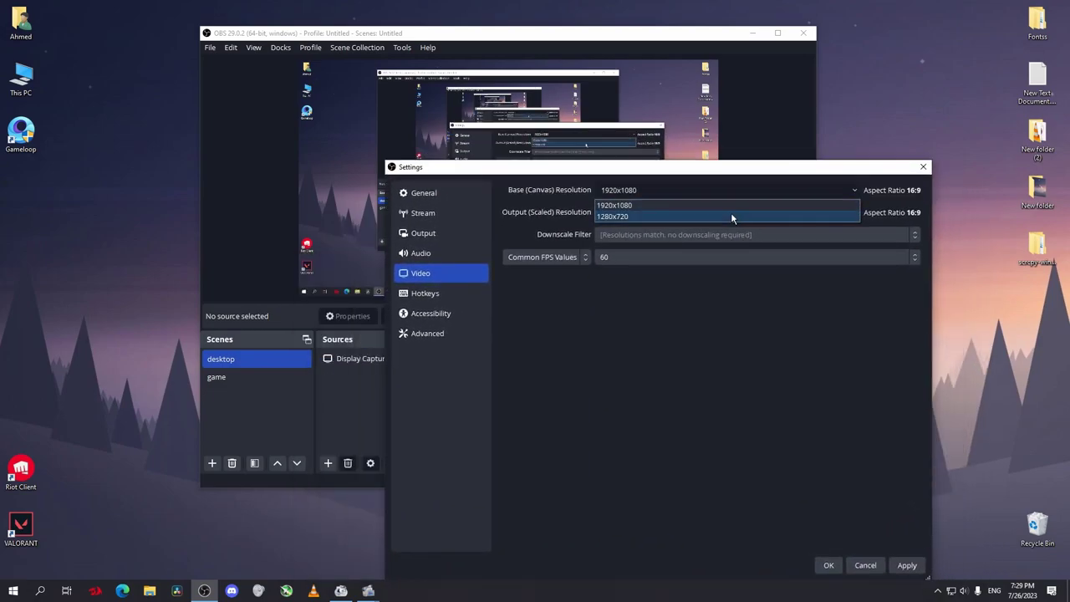
pyautogui.click(731, 216)
pyautogui.click(907, 565)
pyautogui.click(828, 565)
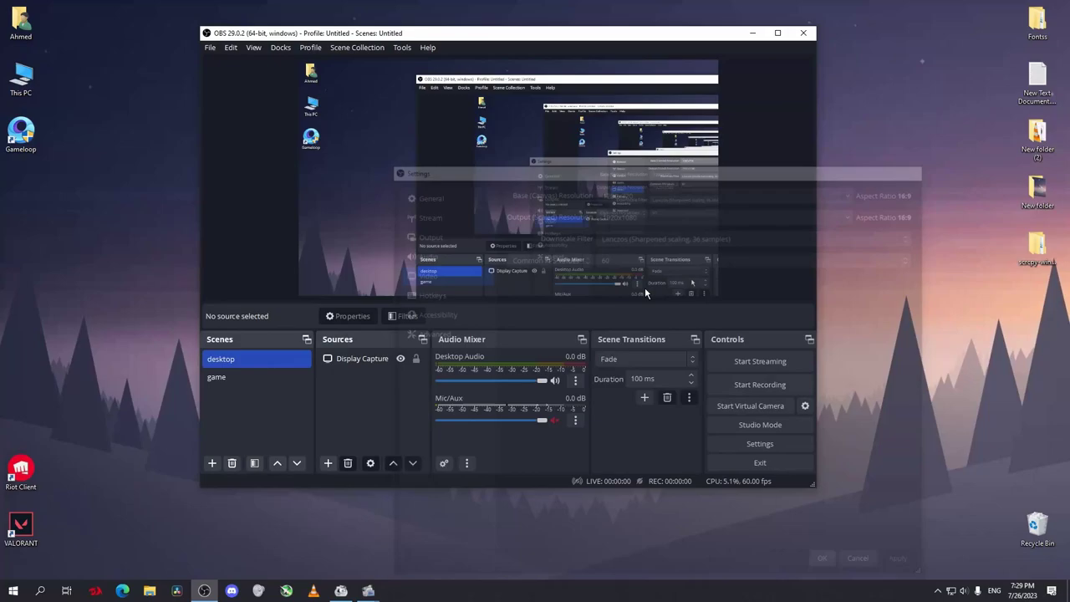
pyautogui.moveTo(502, 144); pyautogui.dragTo(573, 211)
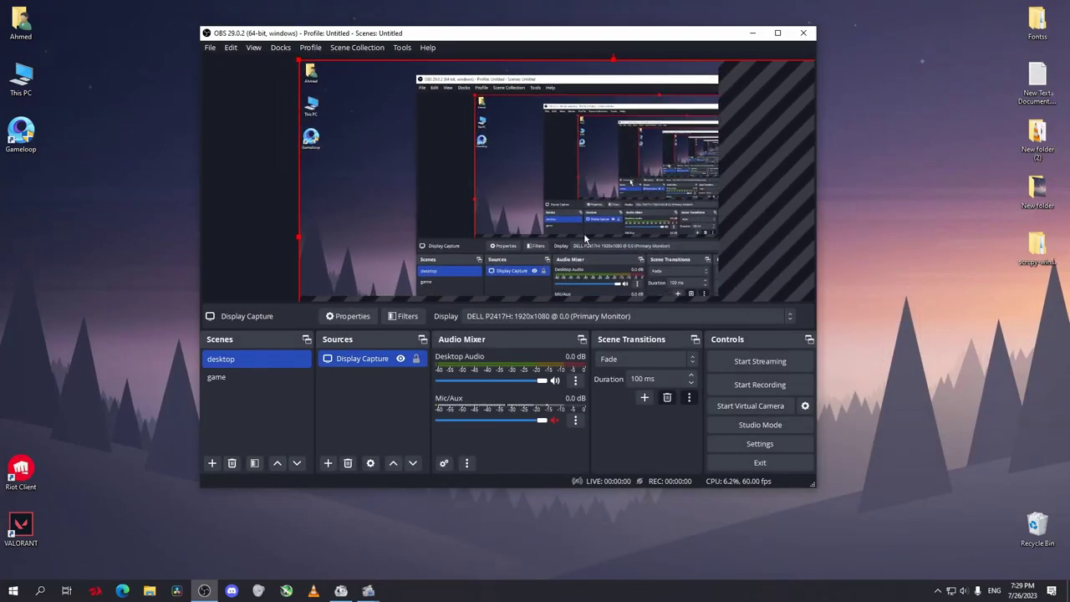
pyautogui.click(760, 443)
# Step: Return Base (Canvas) and Output (Scaled) Resolution to 1920x1080, keeping Common FPS Values at 60
pyautogui.click(698, 72)
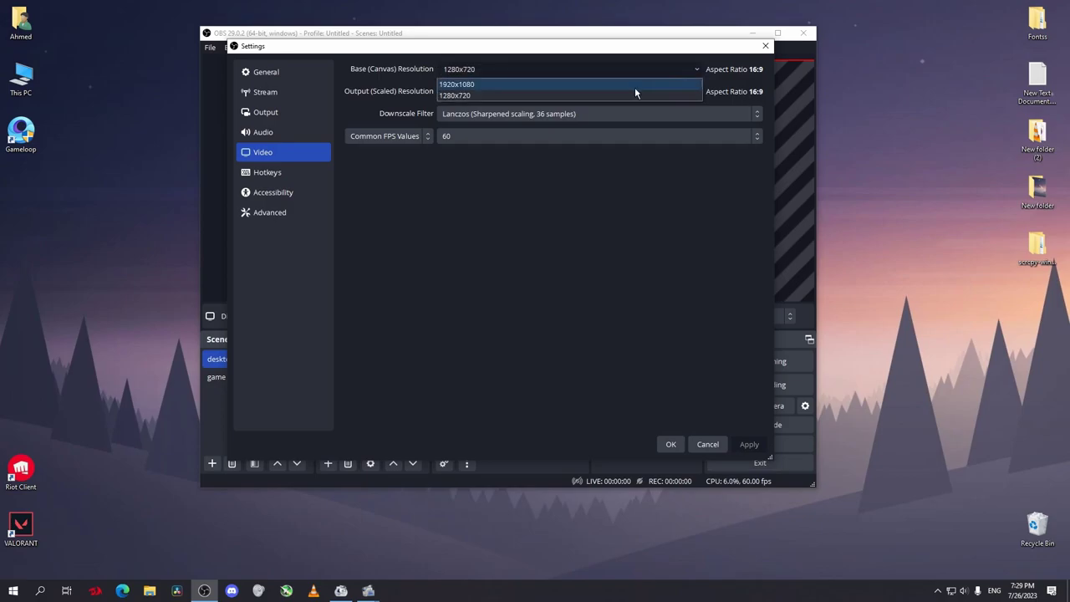
pyautogui.click(463, 84)
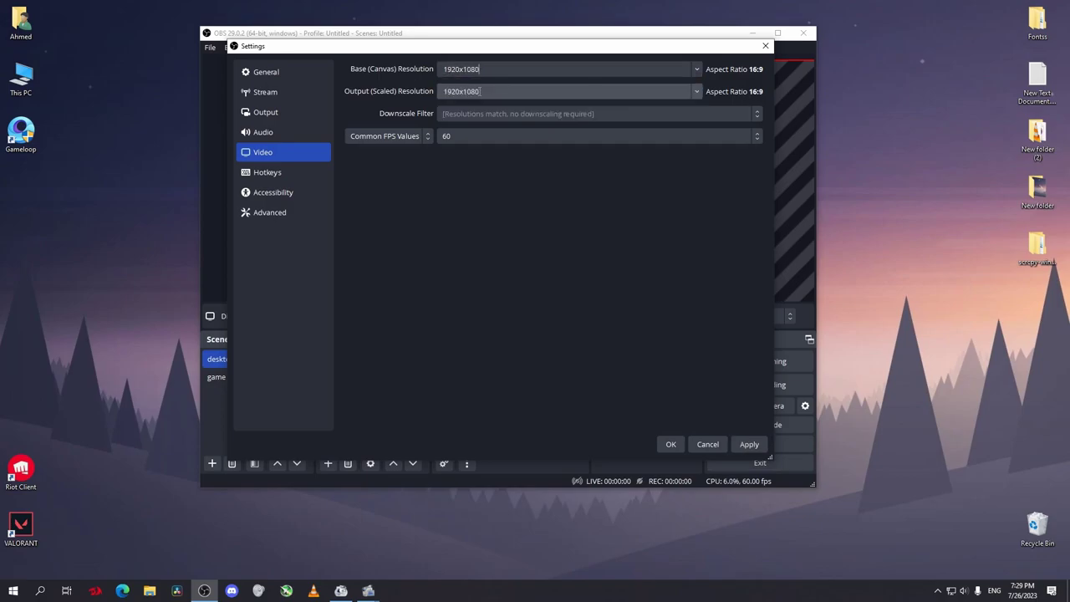
pyautogui.click(512, 91)
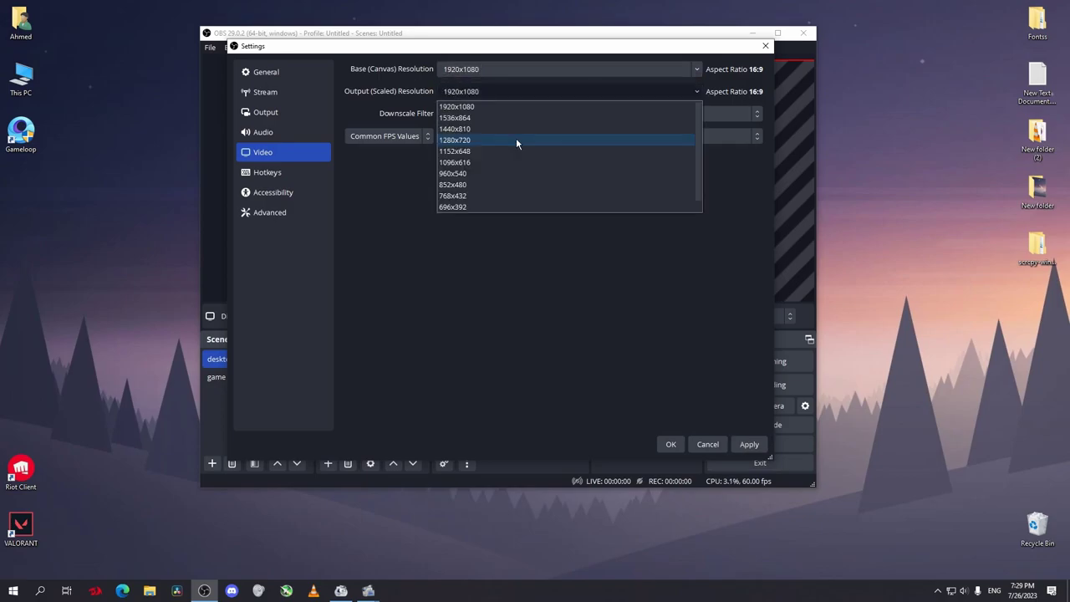
pyautogui.click(468, 142)
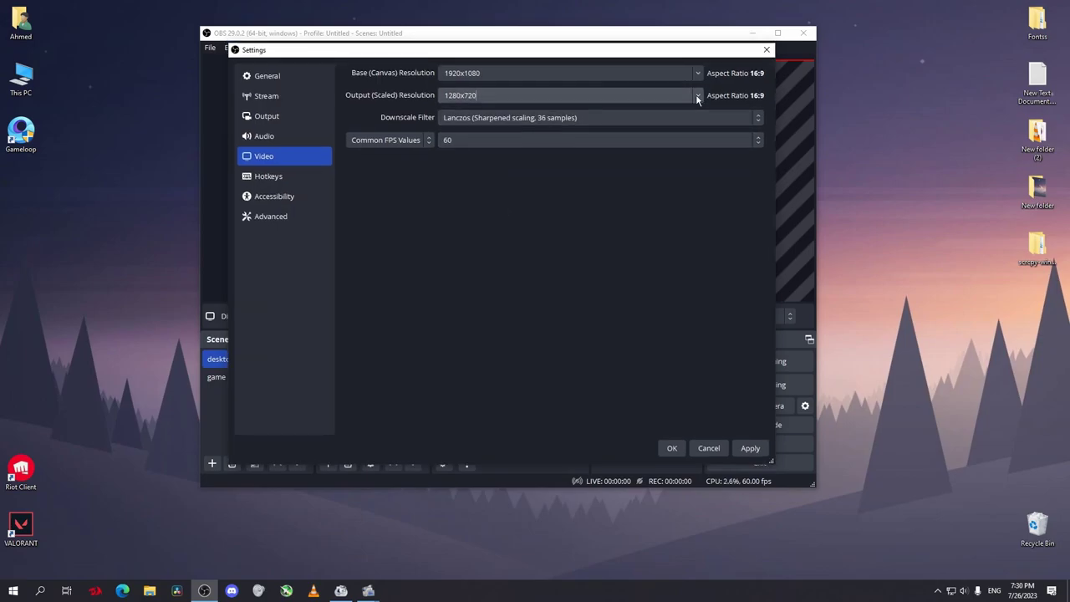
pyautogui.click(484, 117)
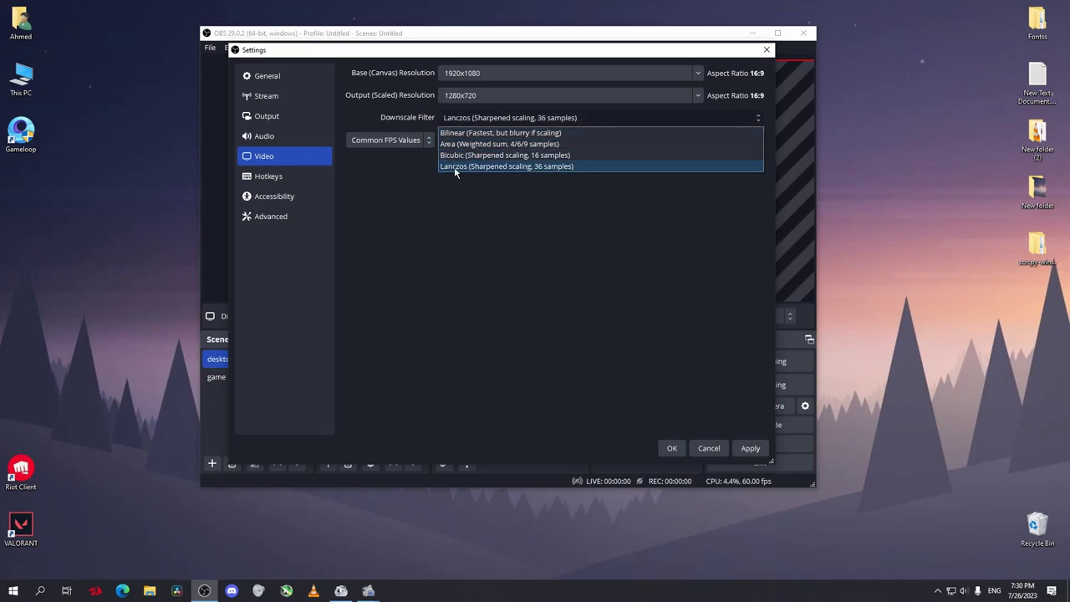
pyautogui.click(483, 167)
pyautogui.click(535, 95)
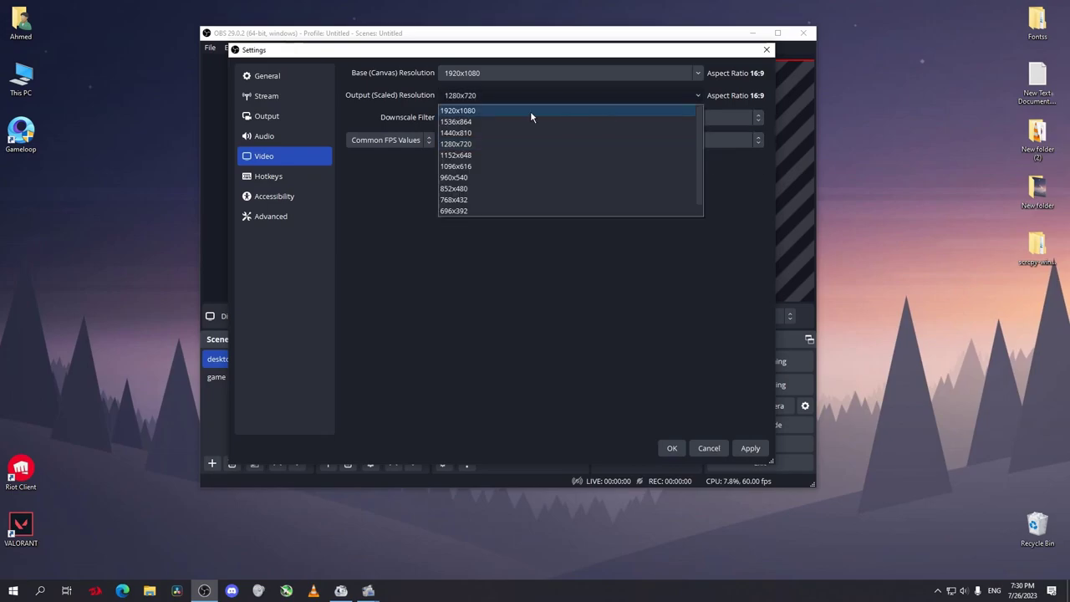
pyautogui.click(482, 107)
pyautogui.click(478, 141)
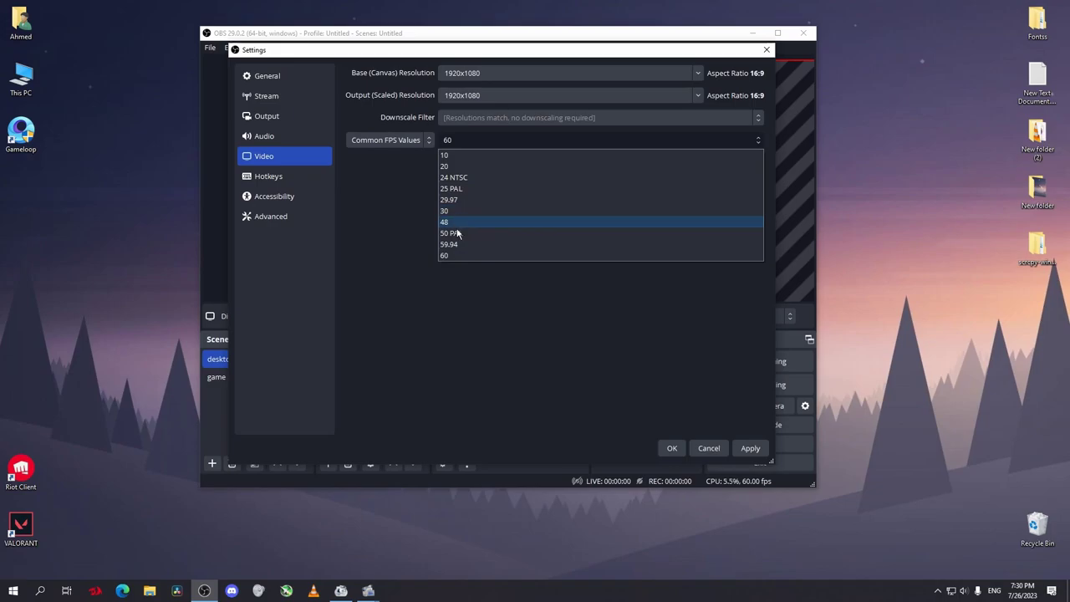
pyautogui.click(456, 256)
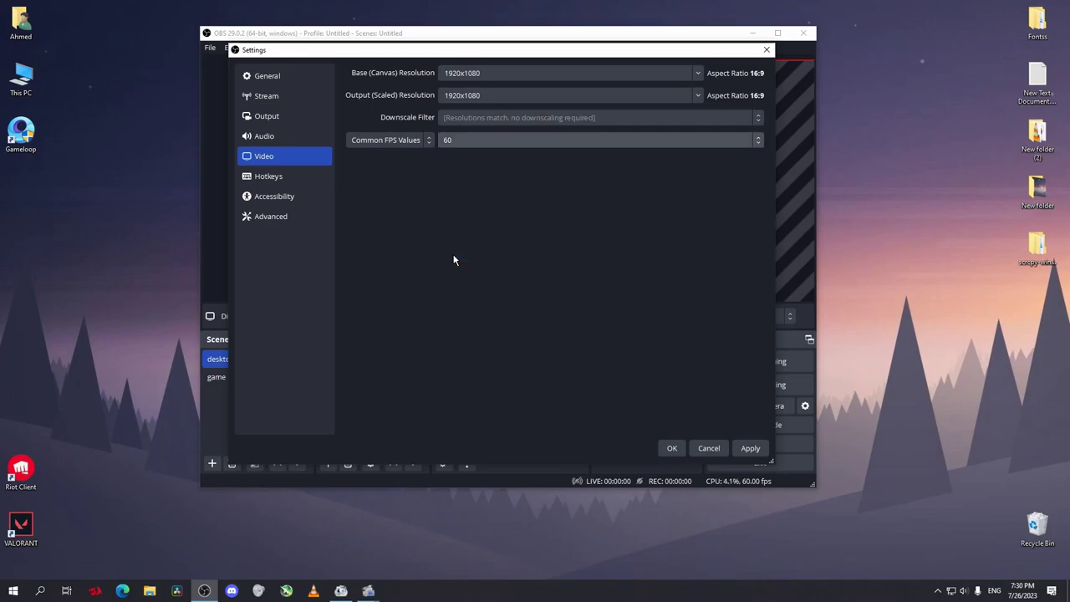
# Step: On the Advanced page, keep process priority set to High
pyautogui.click(284, 216)
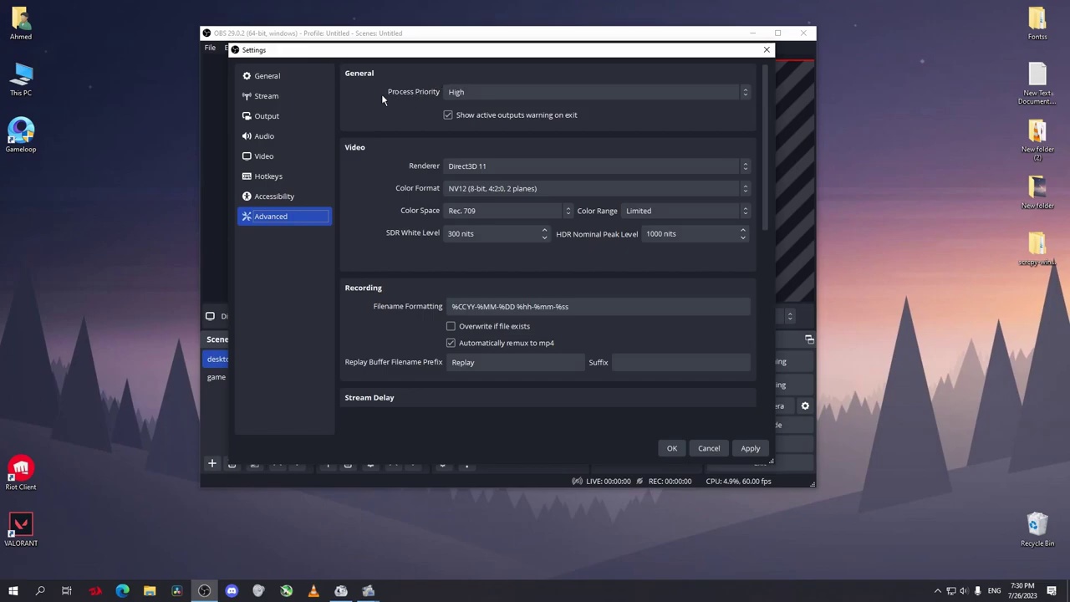
pyautogui.click(490, 92)
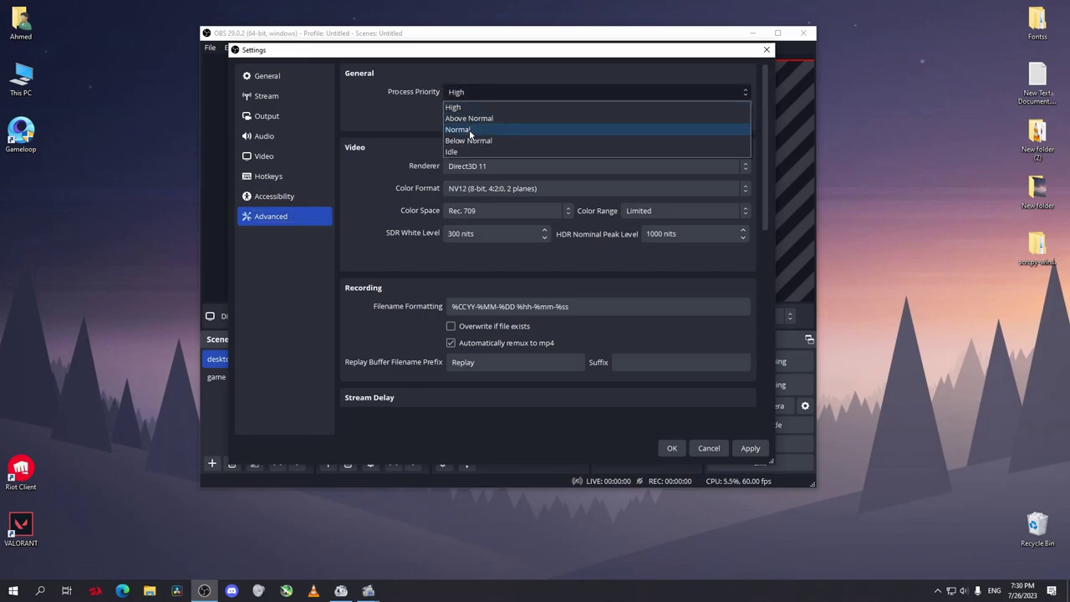
pyautogui.click(458, 108)
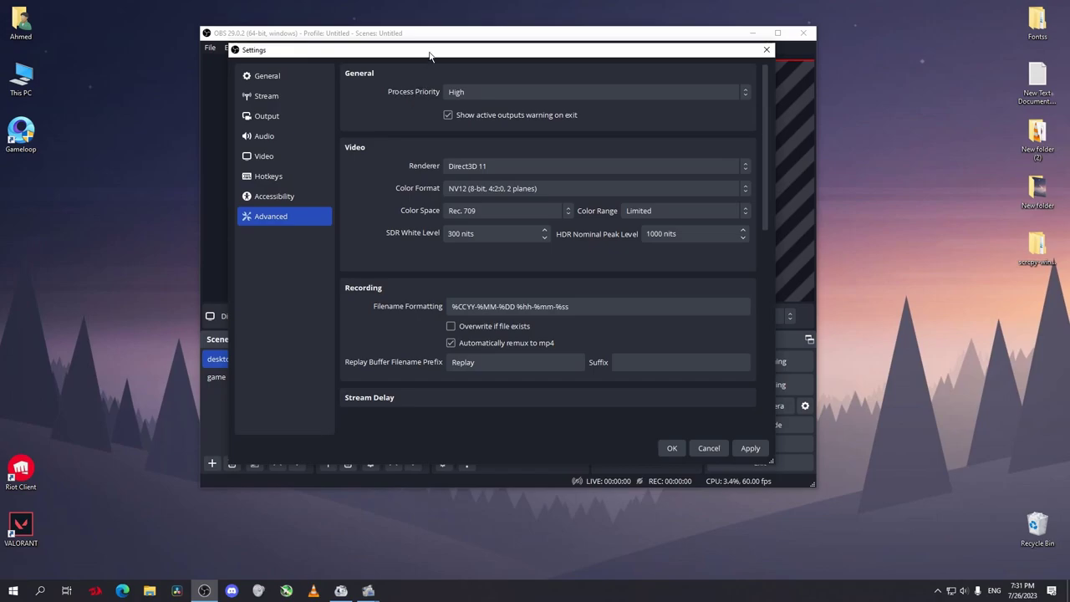
pyautogui.moveTo(430, 53); pyautogui.dragTo(432, 50)
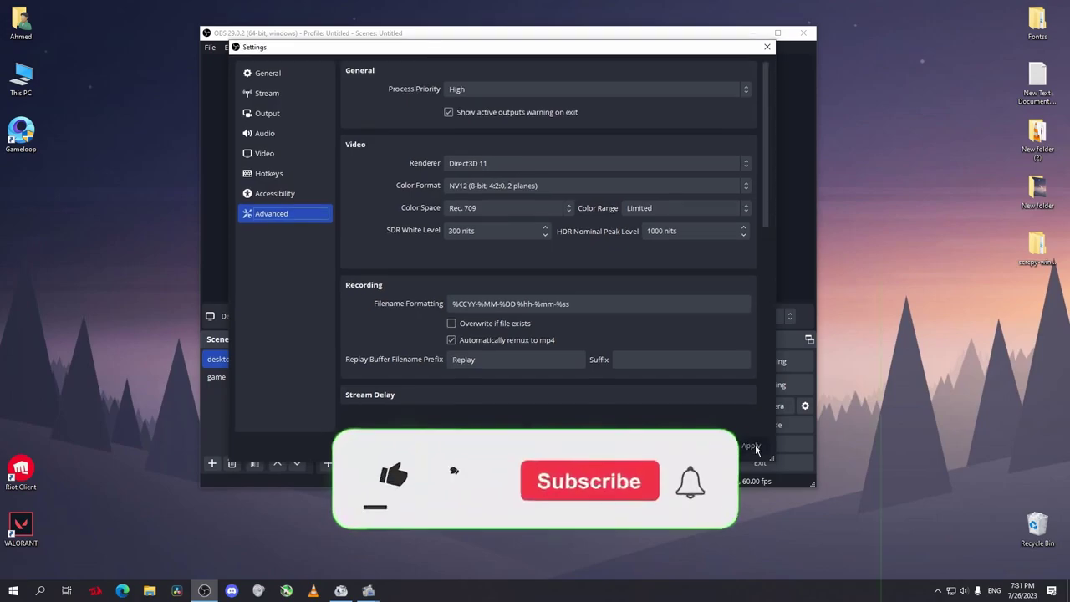
# Step: Close Settings with Escape and deselect the Display Capture source in the 'desktop' scene
pyautogui.press('Escape')
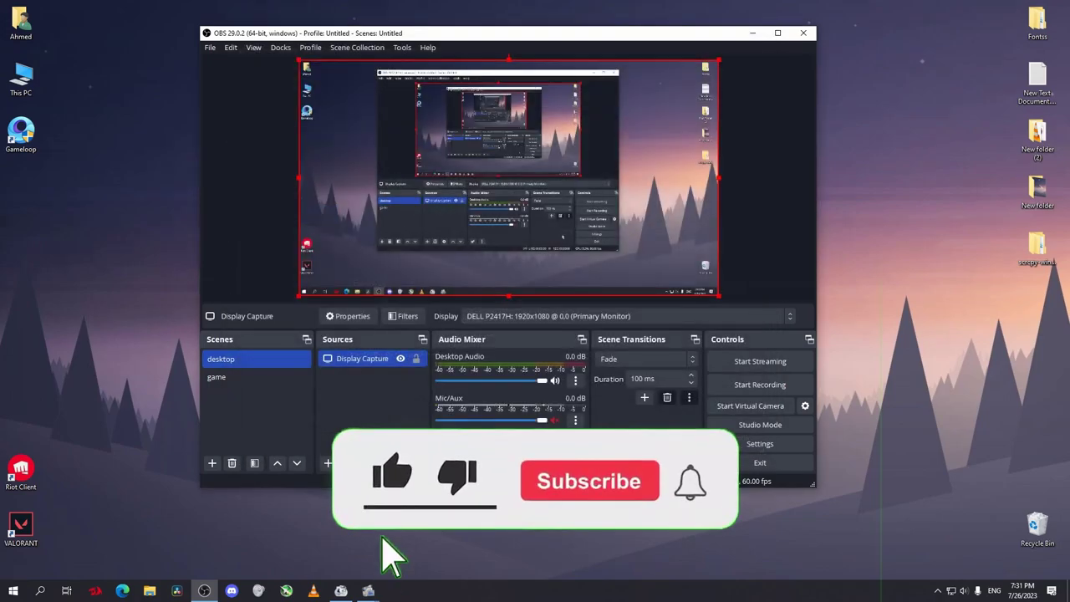
pyautogui.click(727, 265)
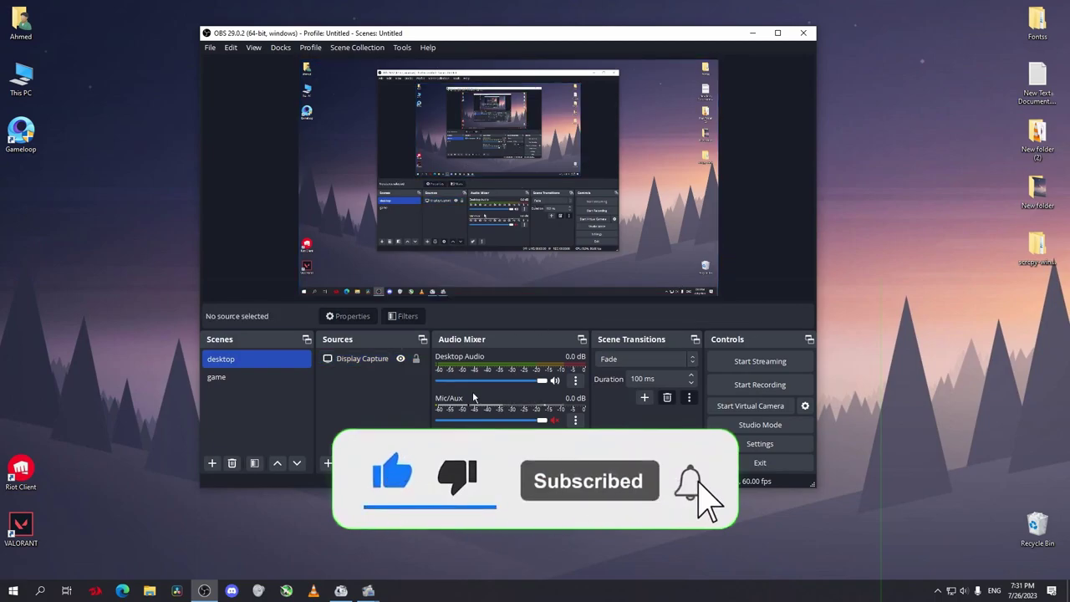